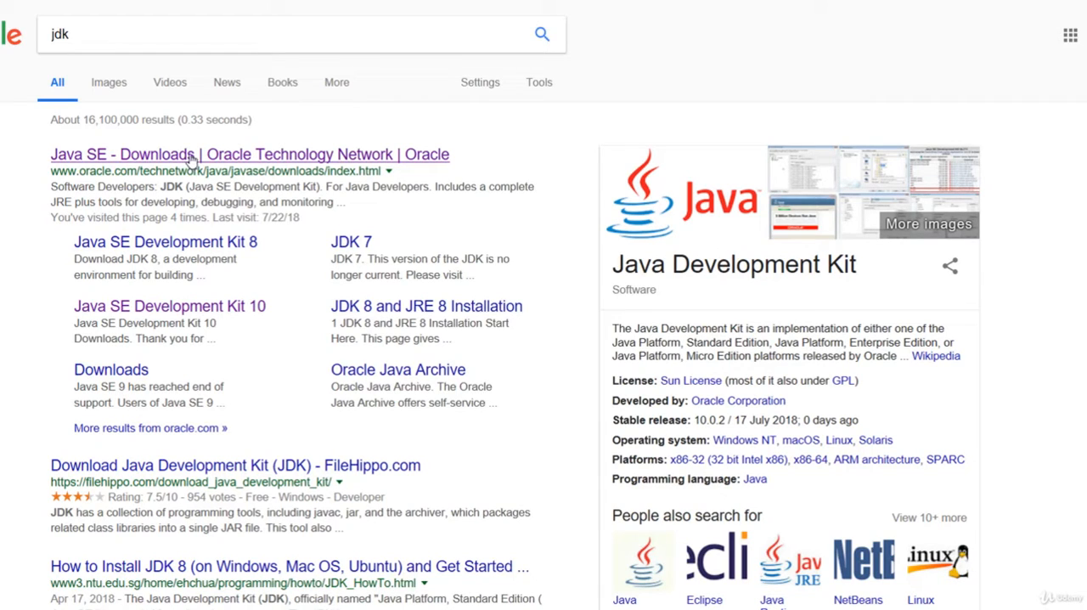
Accept the license agreement on Oracle's JDK 10 download page and save the Windows installer jdk-10.0.2_windows-x64_bin.exe
left_click(192, 157)
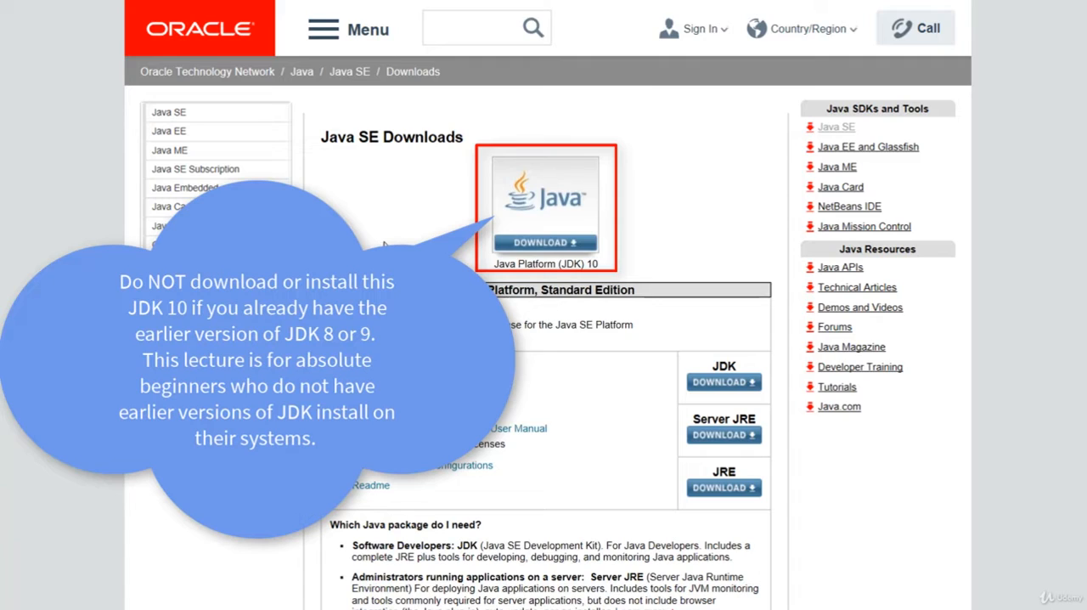
left_click(539, 242)
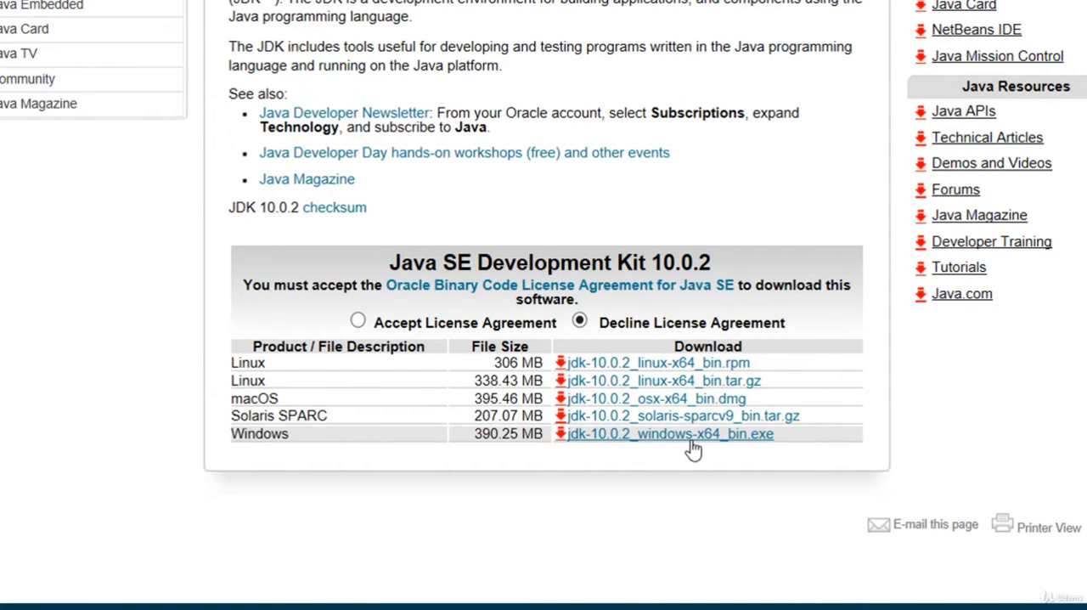
left_click(359, 322)
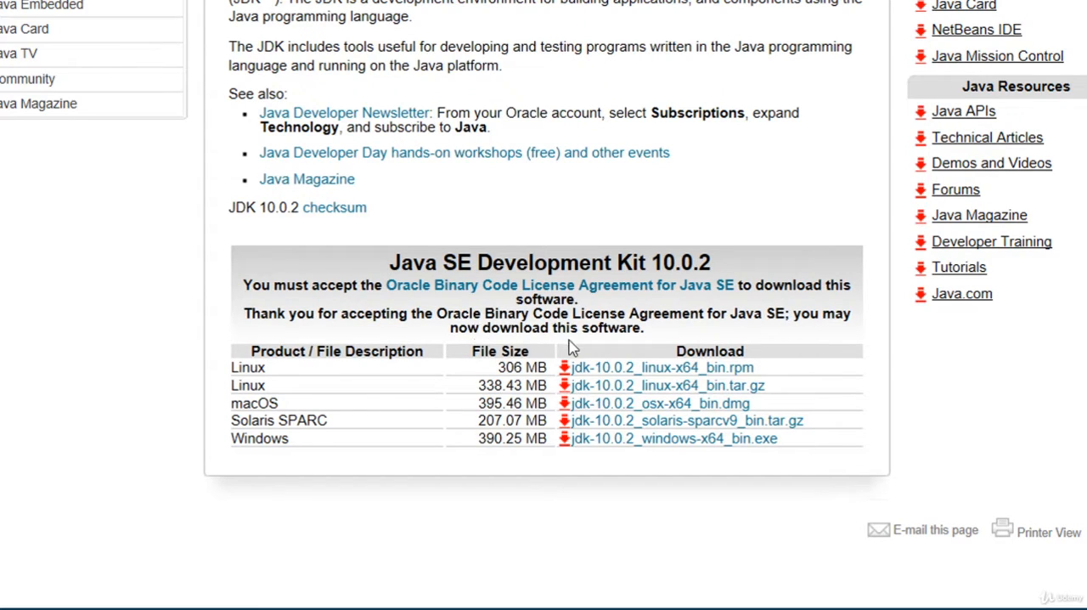
left_click(655, 448)
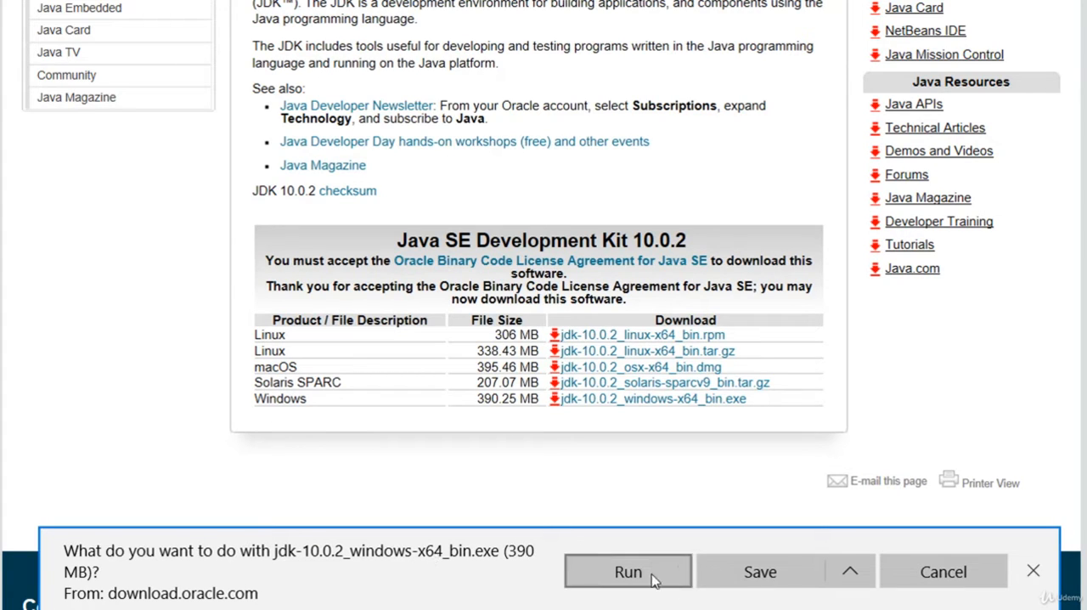
left_click(736, 573)
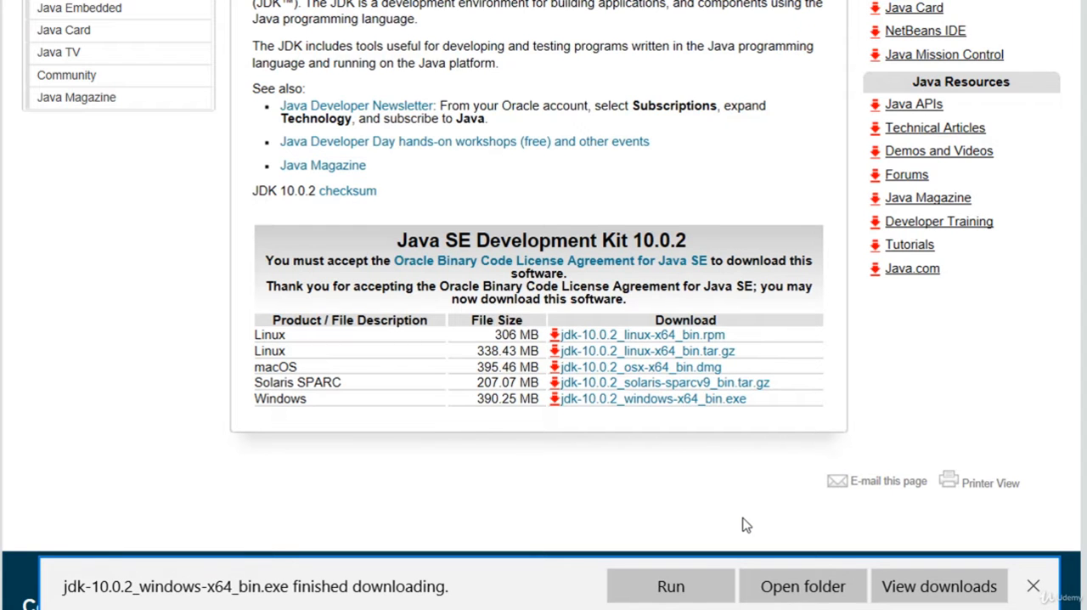
Run the downloaded JDK 10.0.2 installer and complete the setup with the default features and install folders
left_click(789, 593)
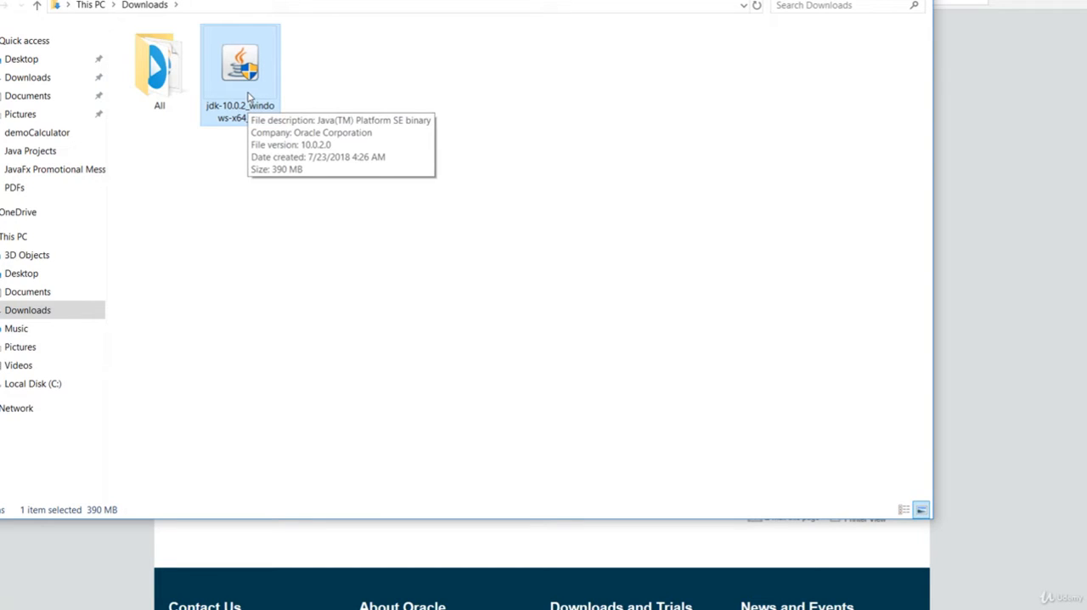
double_click(248, 95)
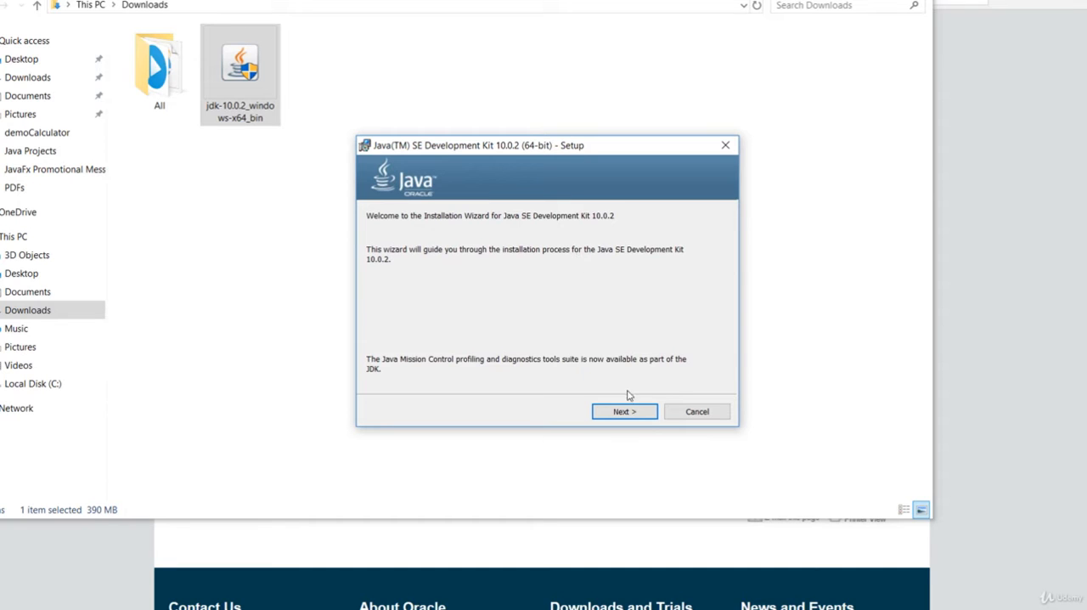
left_click(629, 416)
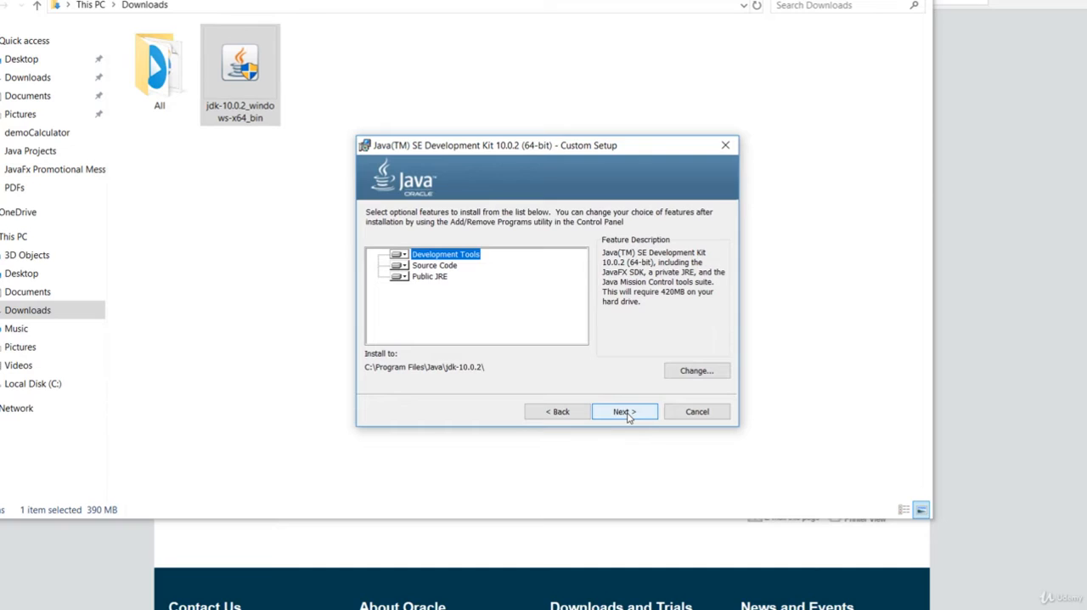
left_click(629, 415)
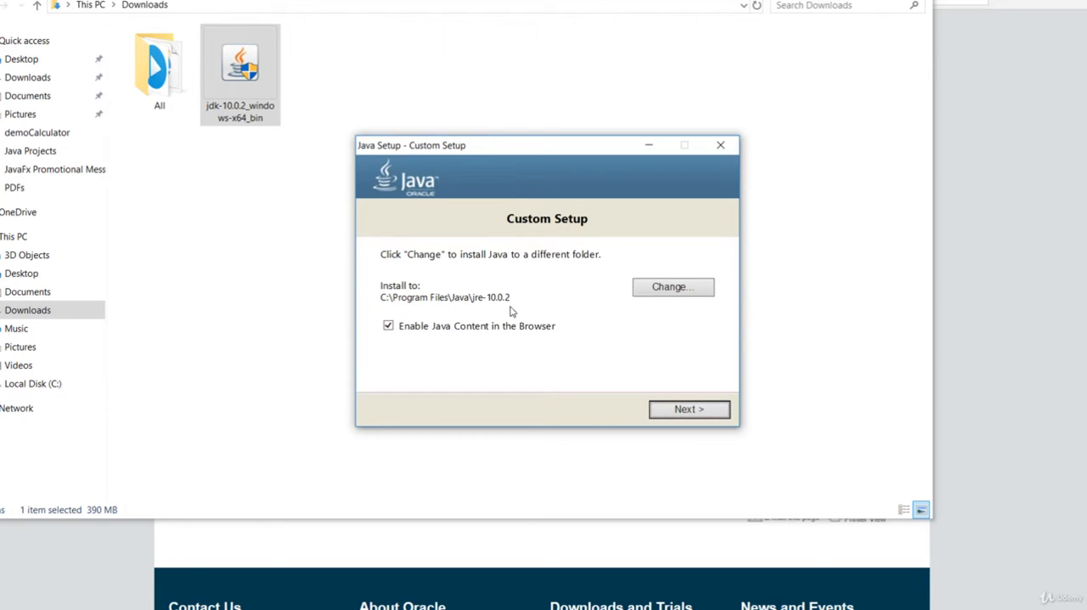
left_click(686, 411)
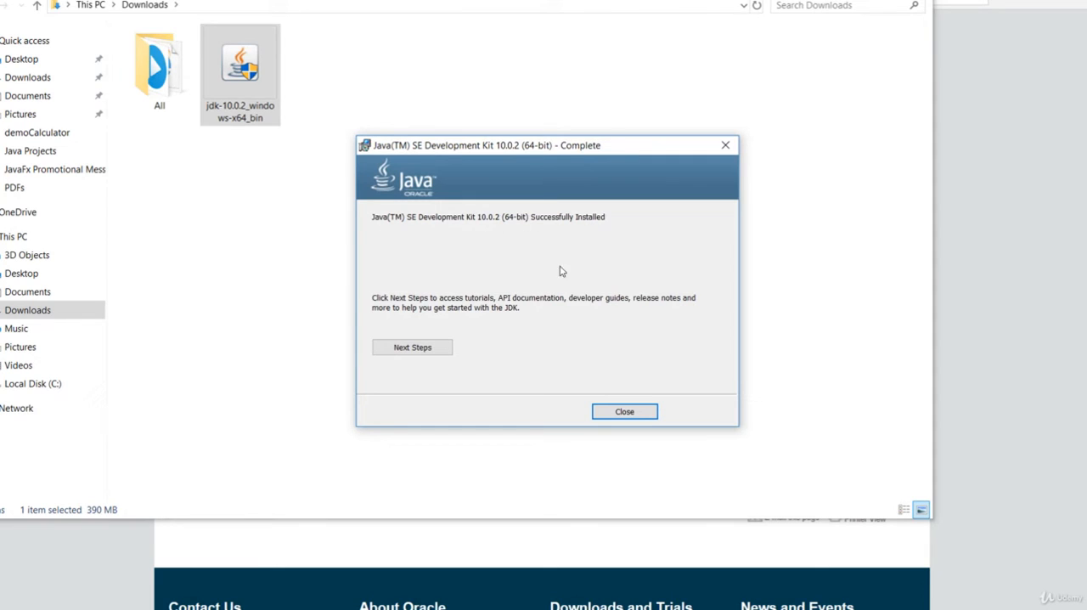
left_click(633, 414)
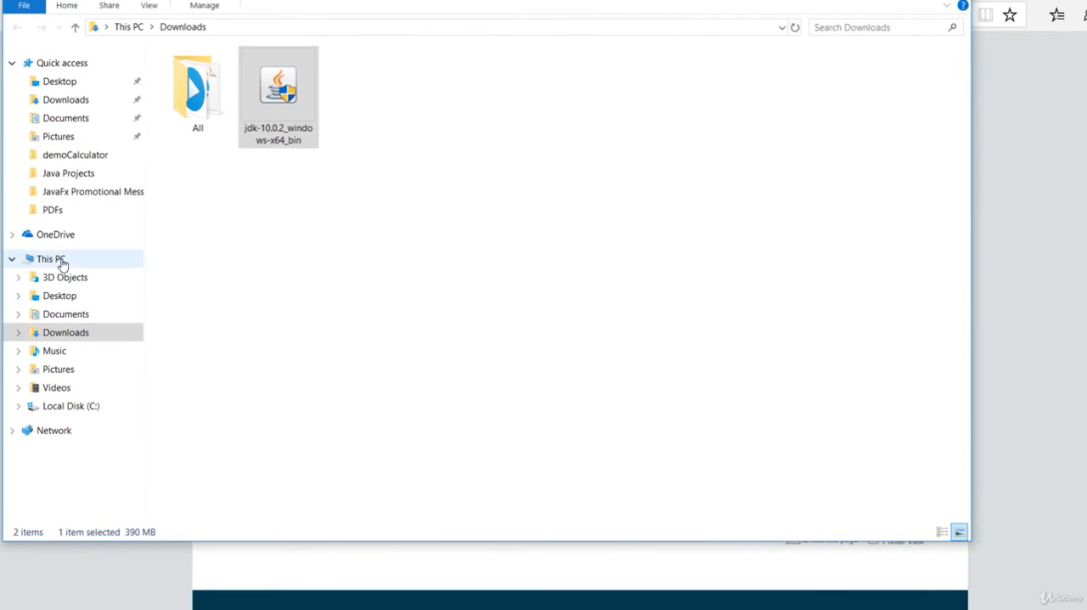
Browse to Local Disk (C:) in the file manager
left_click_drag(364, 6, 474, 8)
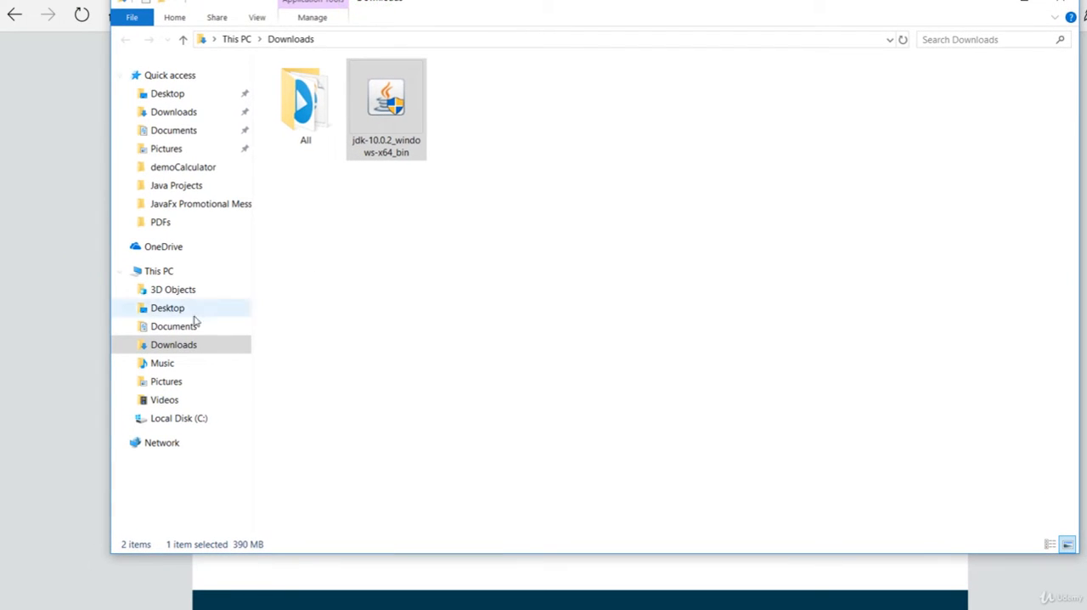
left_click(169, 280)
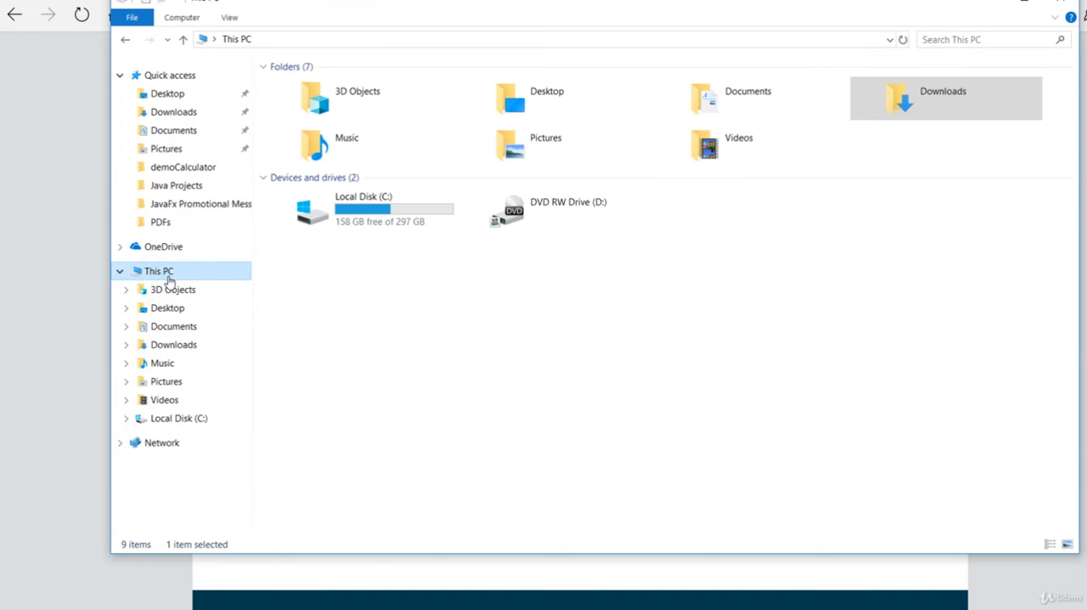
double_click(388, 213)
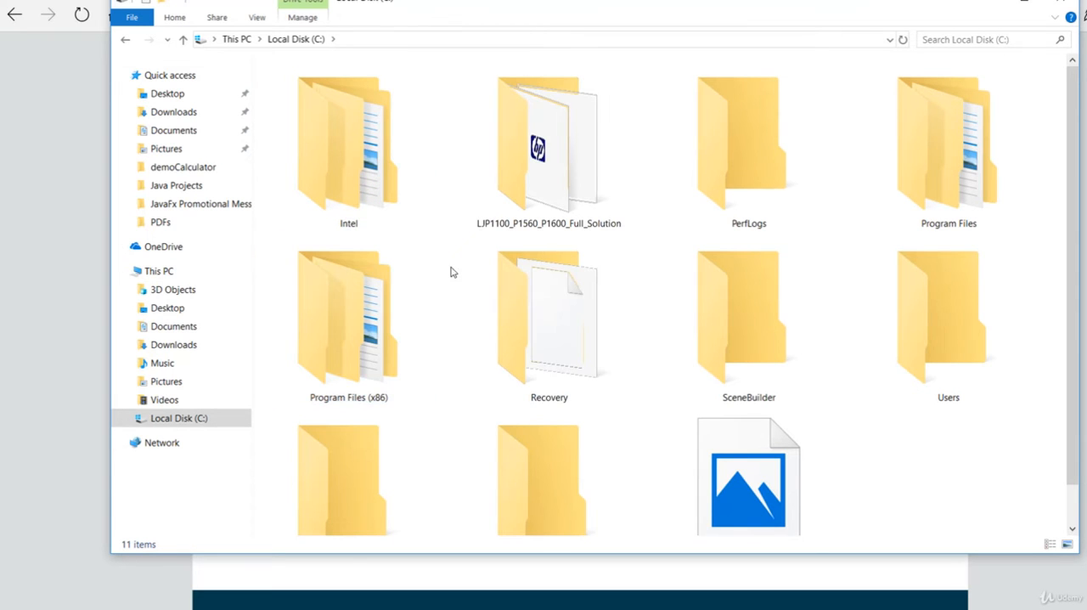
Display the contents of the C: drive as large icons
left_click(463, 278)
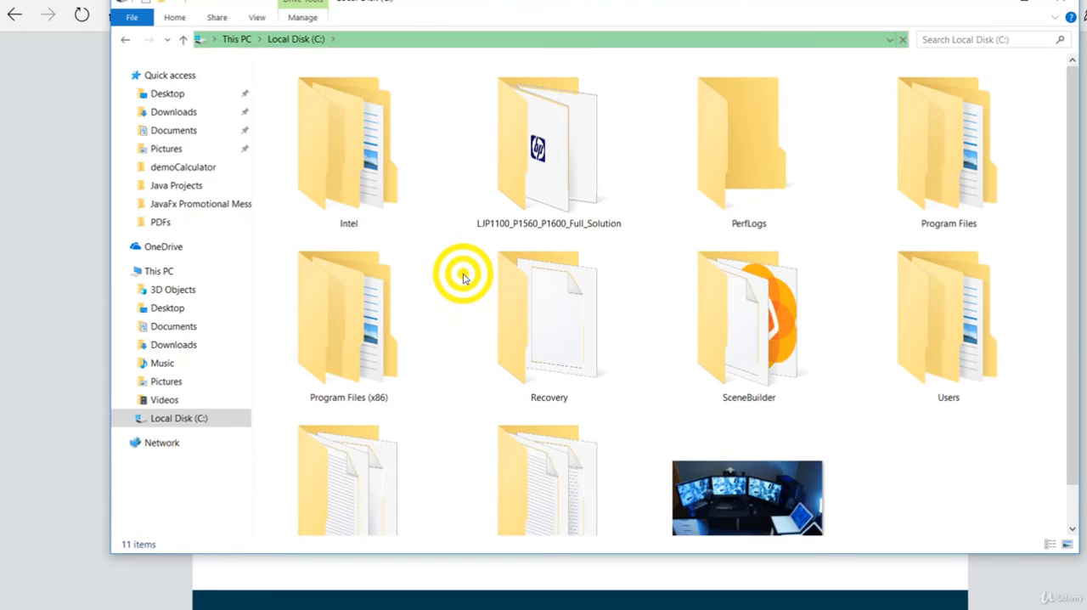
right_click(464, 277)
mouse_move(572, 285)
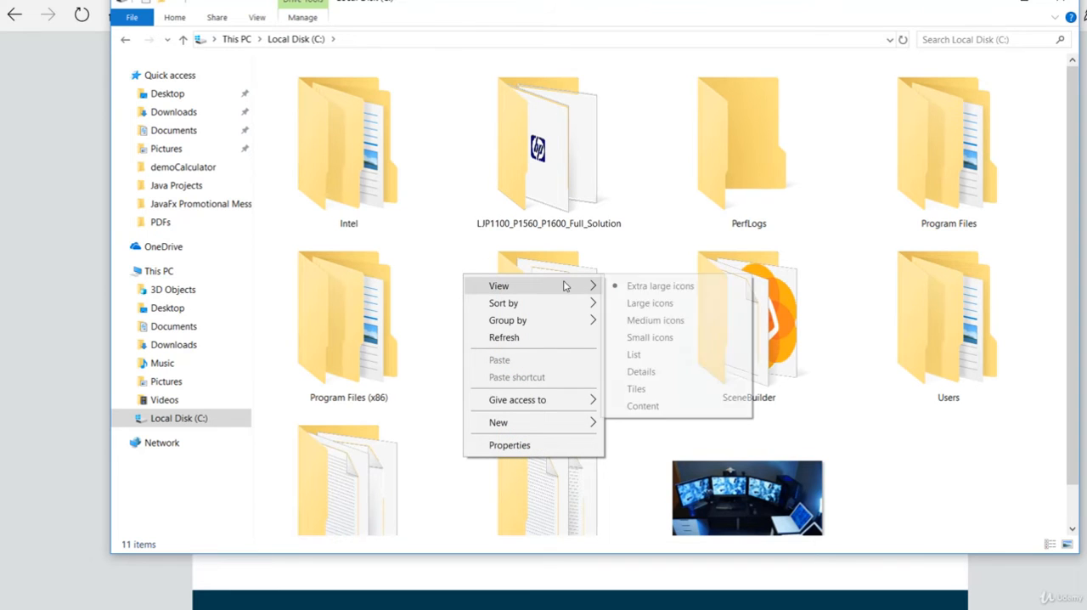
left_click(633, 321)
right_click(527, 269)
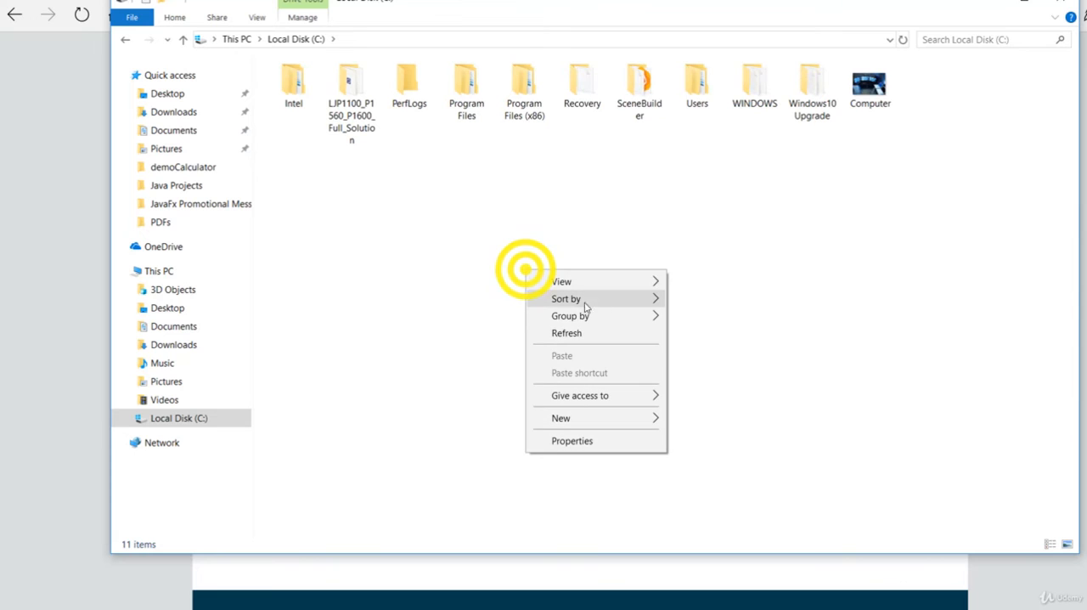
mouse_move(631, 288)
left_click(690, 297)
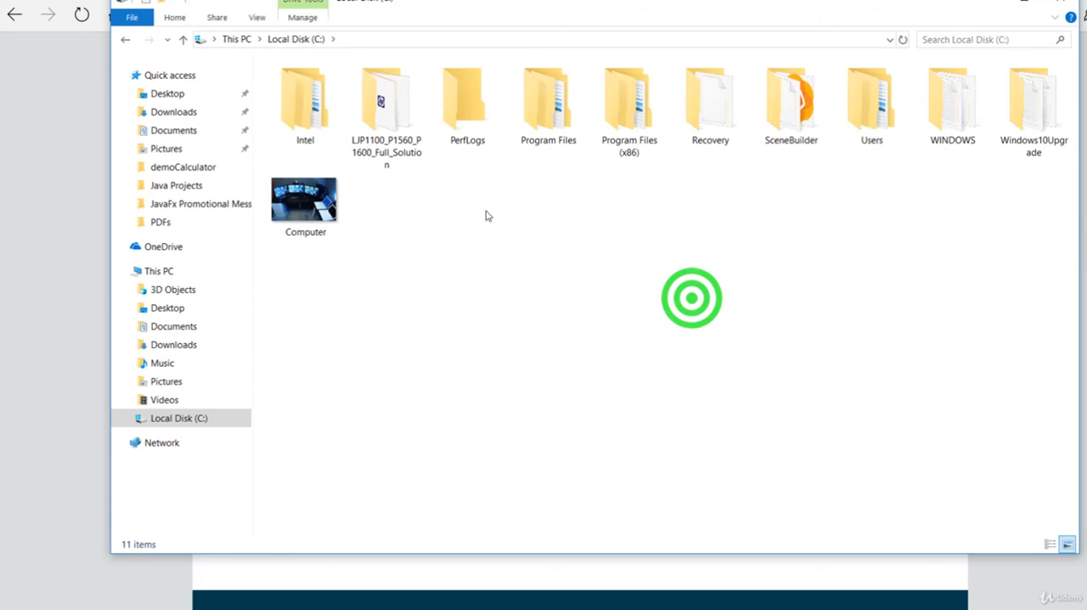
Open the bin folder of jdk-10.0.2 inside Program Files\Java
double_click(556, 115)
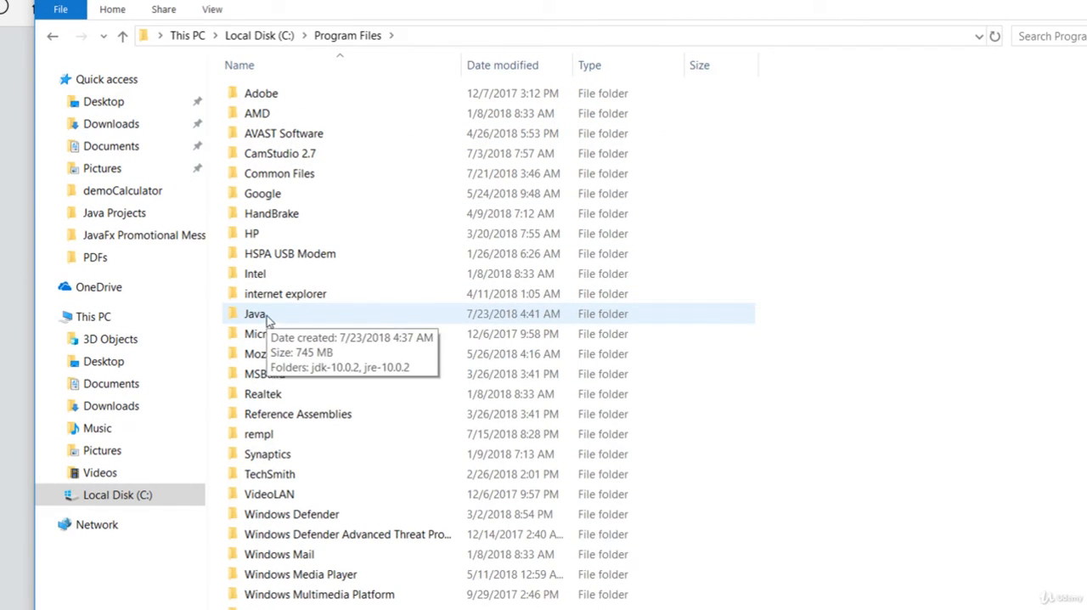
double_click(266, 317)
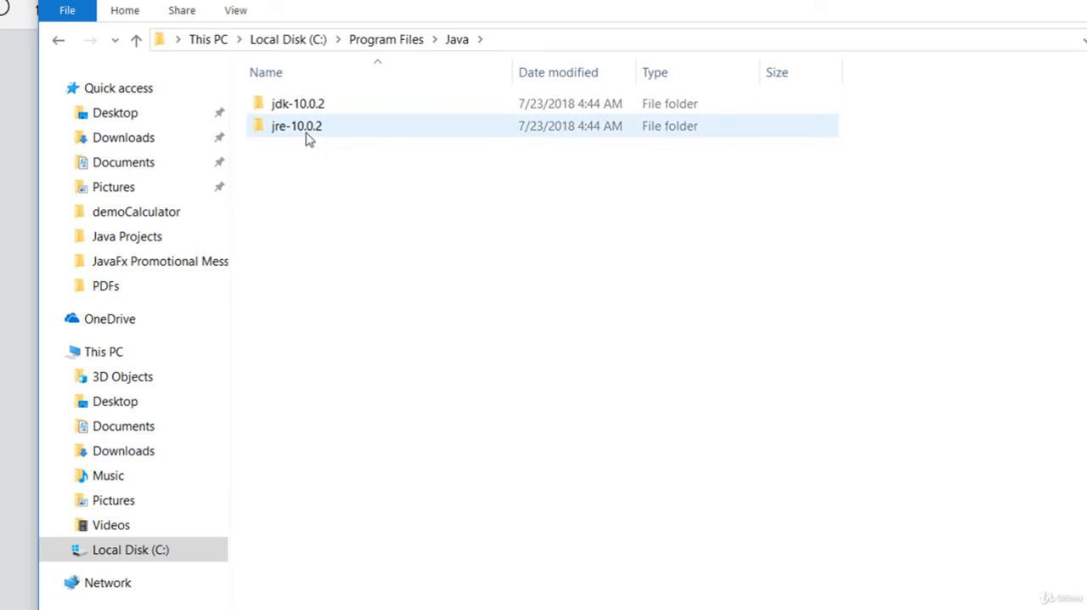
mouse_move(310, 134)
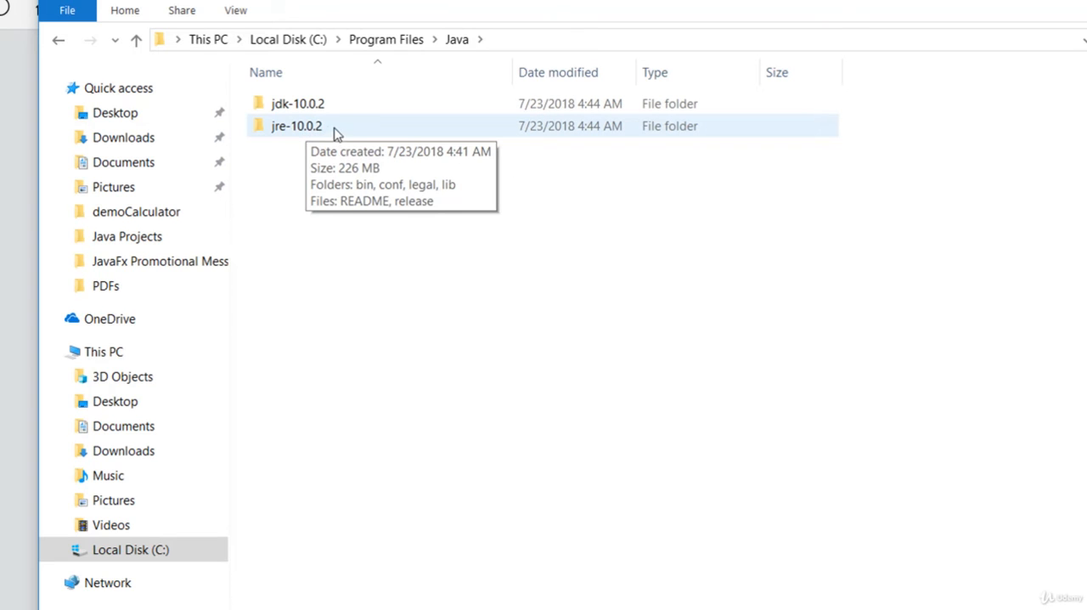
left_click(305, 105)
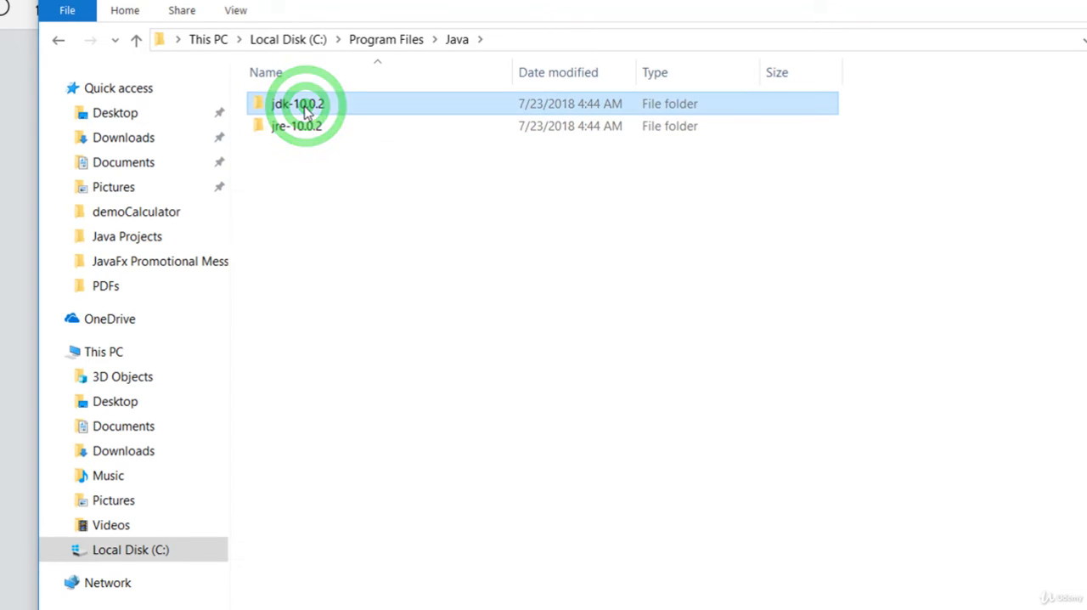
mouse_move(316, 142)
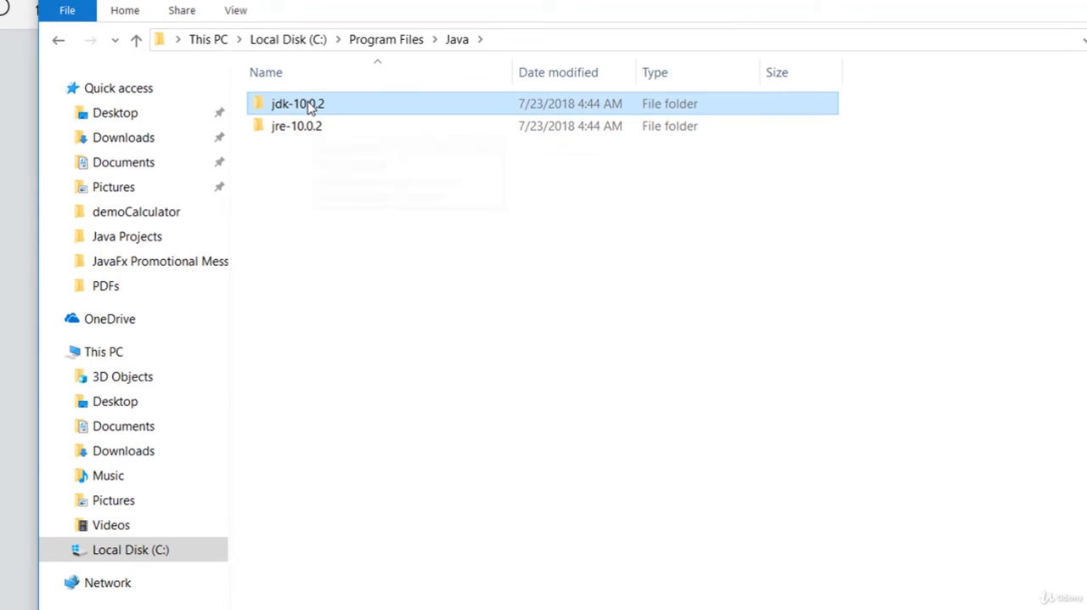
left_click(307, 105)
double_click(307, 104)
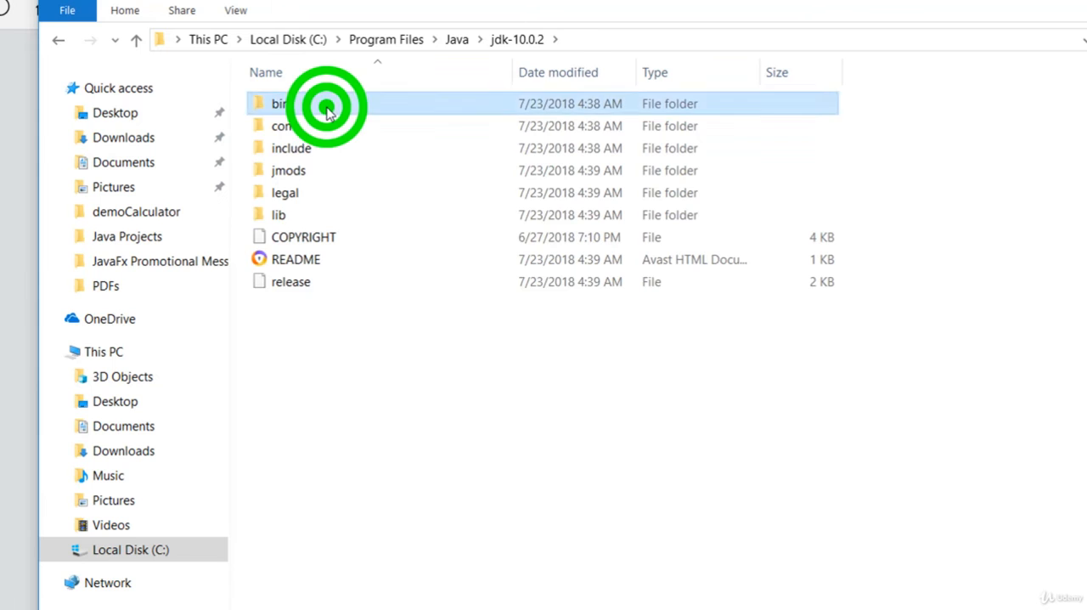
double_click(324, 106)
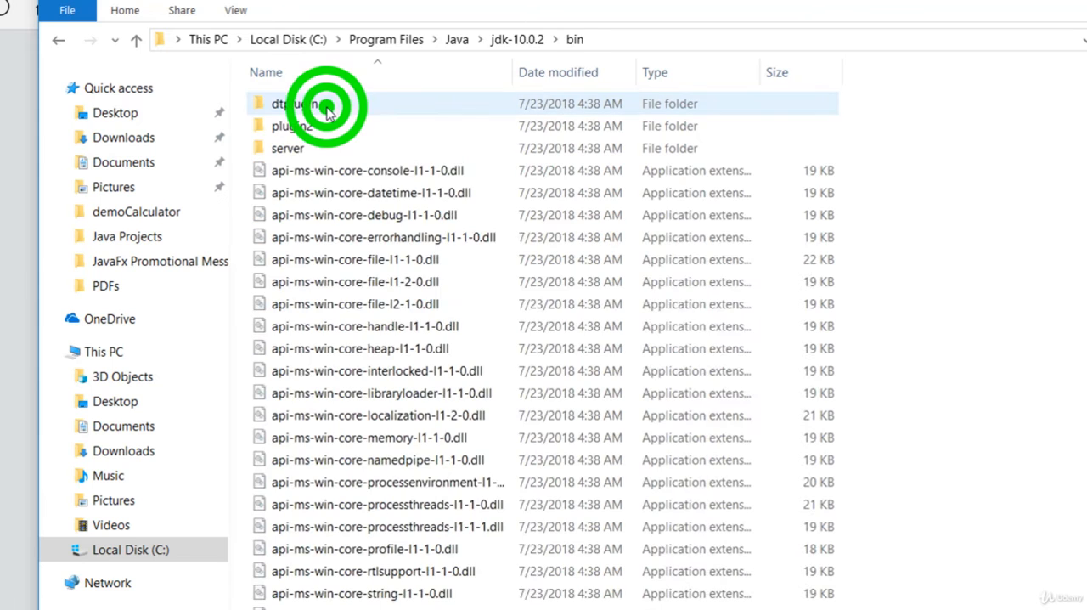
Copy the location path C:\Program Files\Java\jdk-10.0.2\bin from the properties of api-ms-win-core-console-l1-1-0.dll
left_click(371, 171)
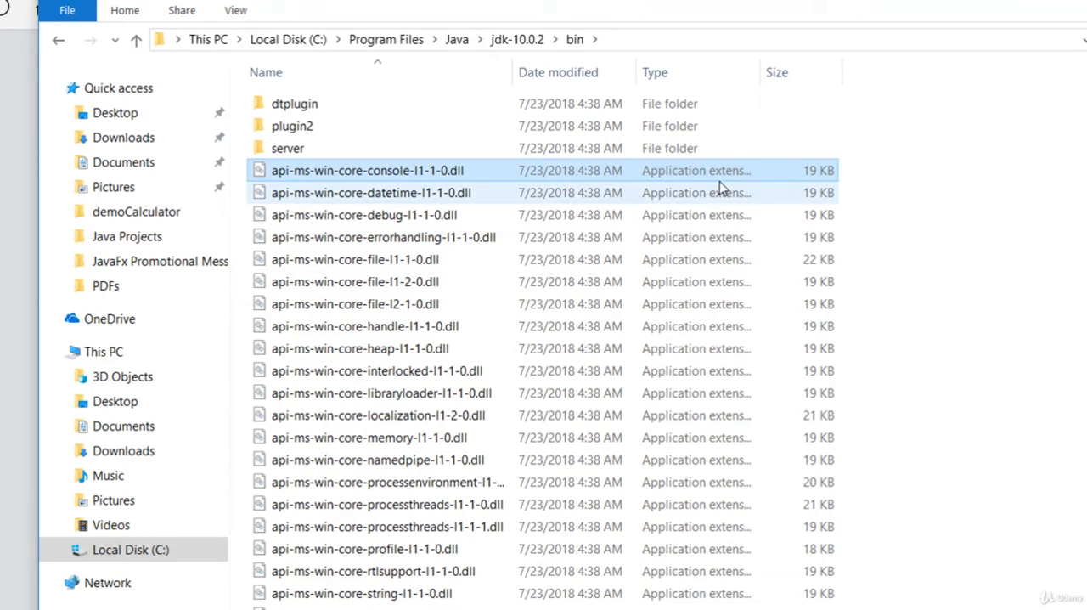
left_click(356, 172)
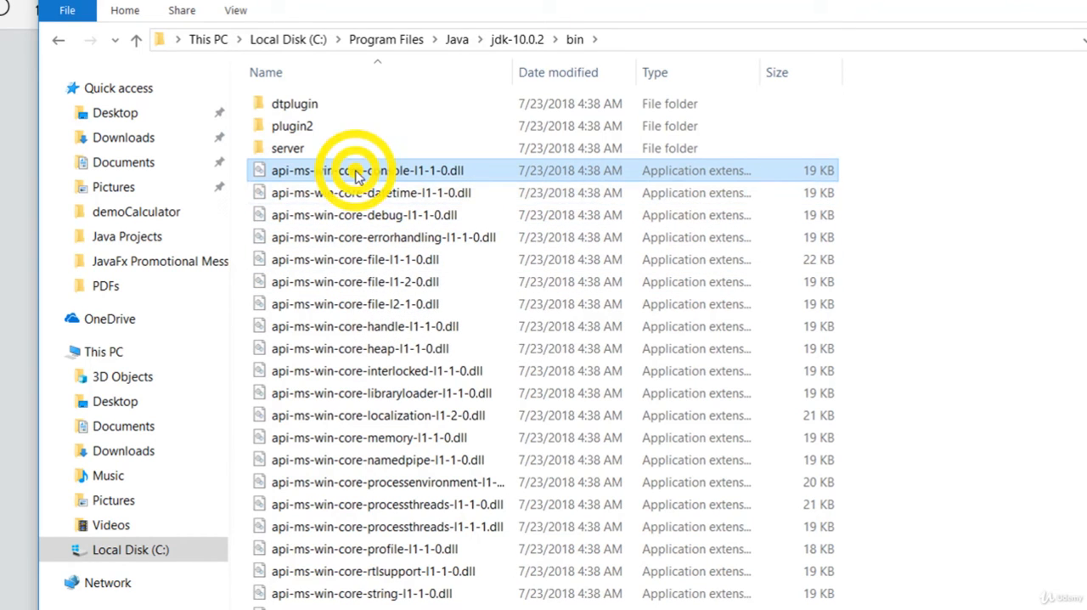
right_click(356, 173)
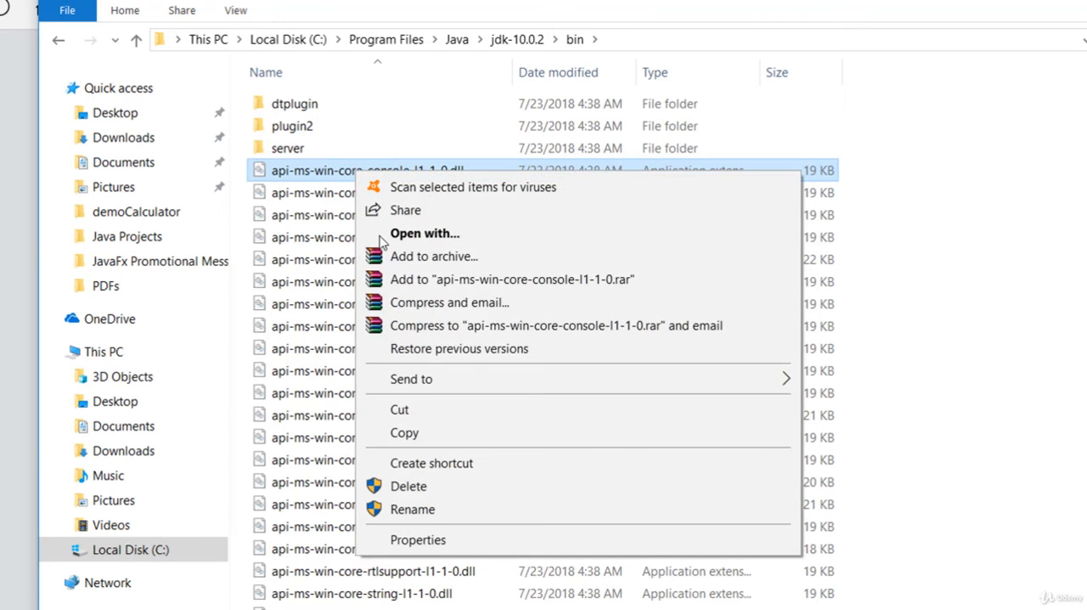
left_click(427, 536)
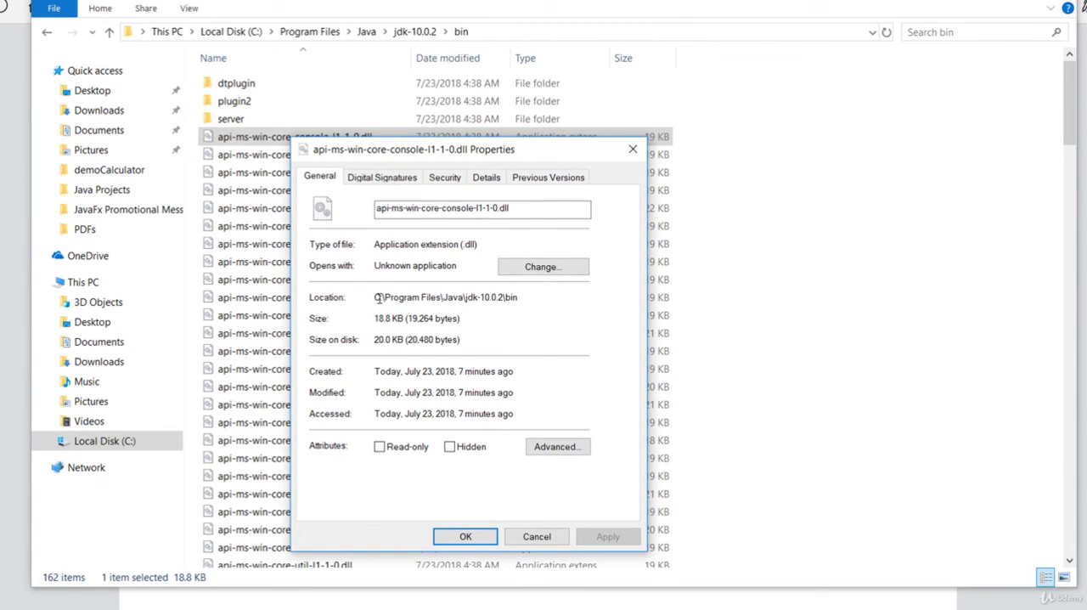
left_click_drag(376, 298, 508, 297)
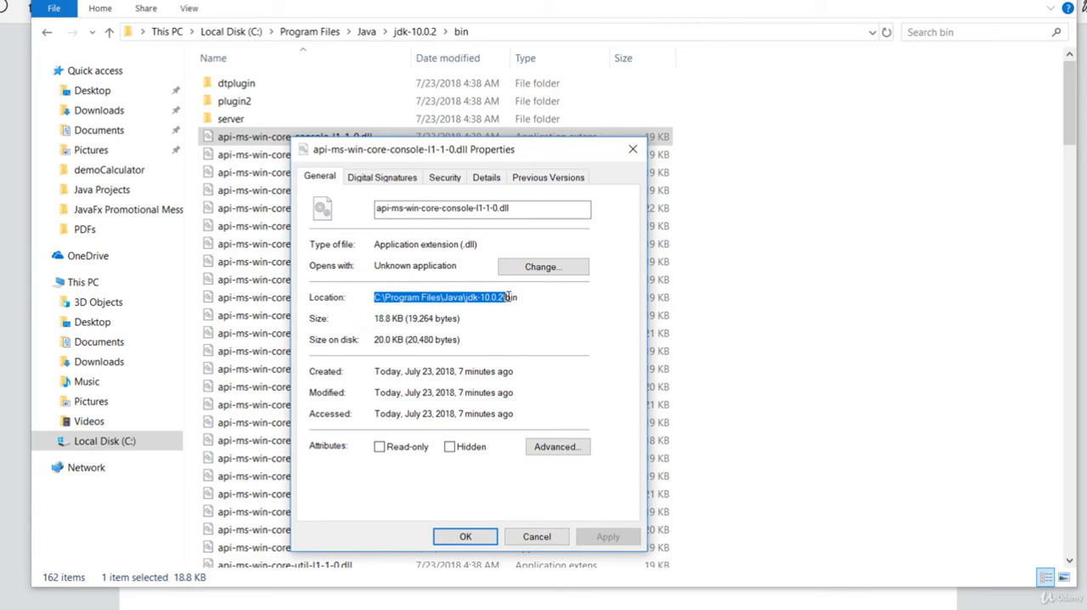
right_click(483, 294)
left_click(514, 342)
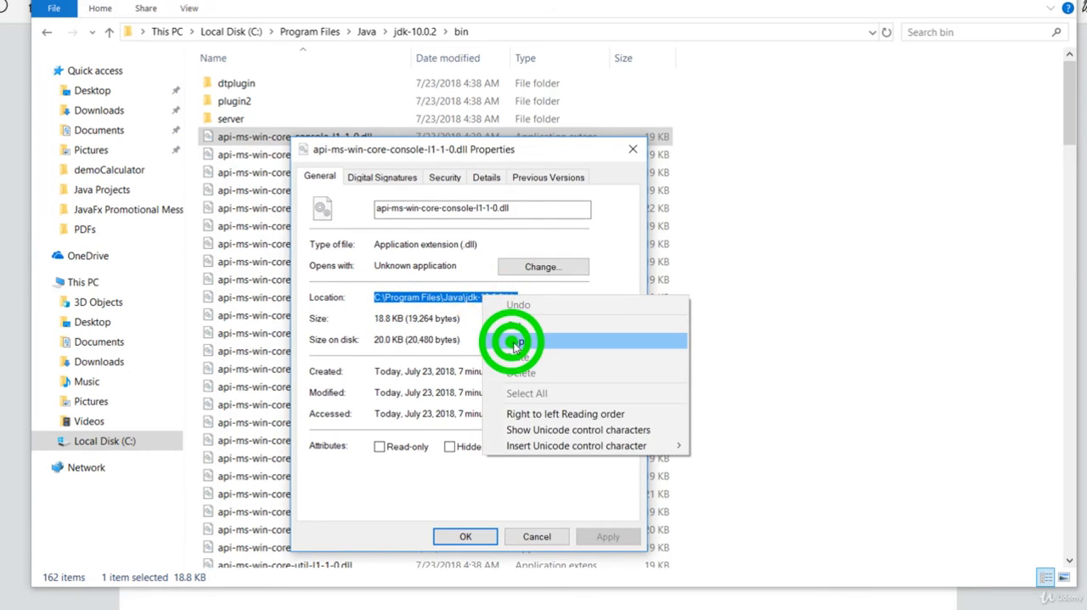
left_click(477, 536)
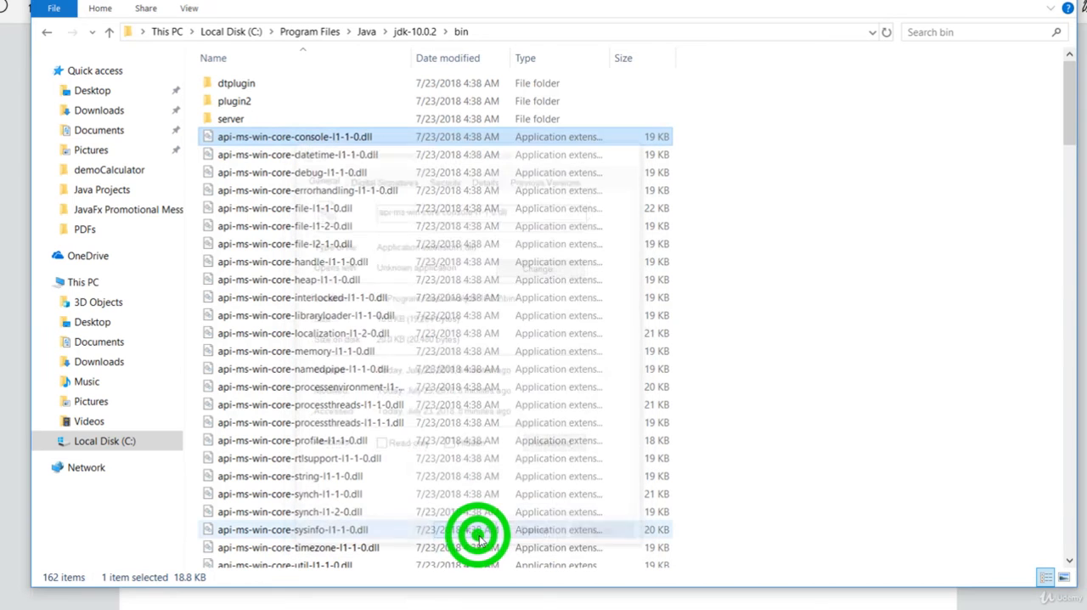
Open the system properties of This PC
left_click(99, 288)
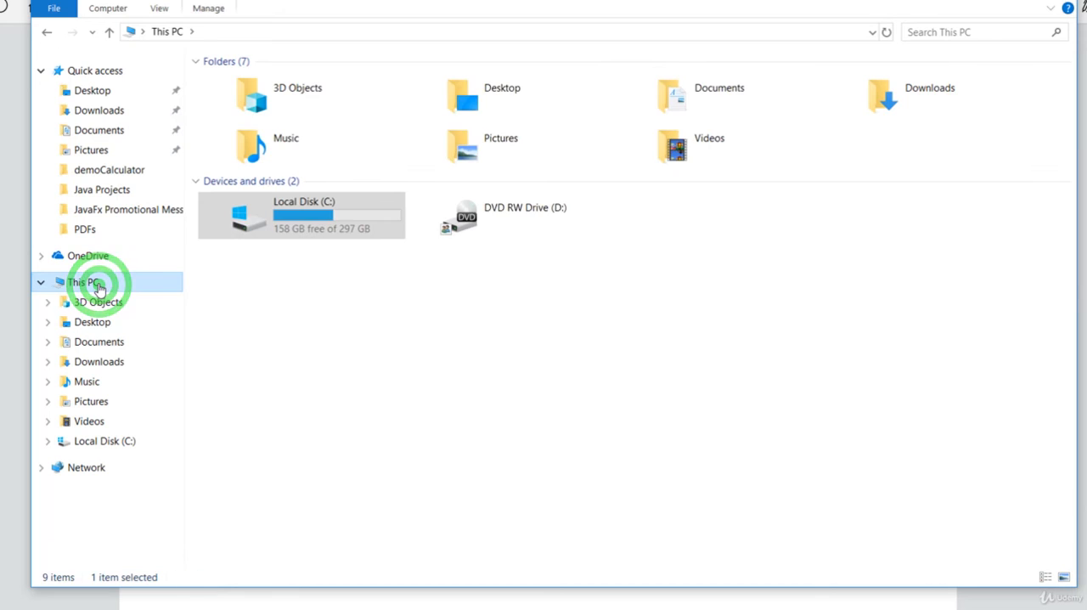
right_click(99, 286)
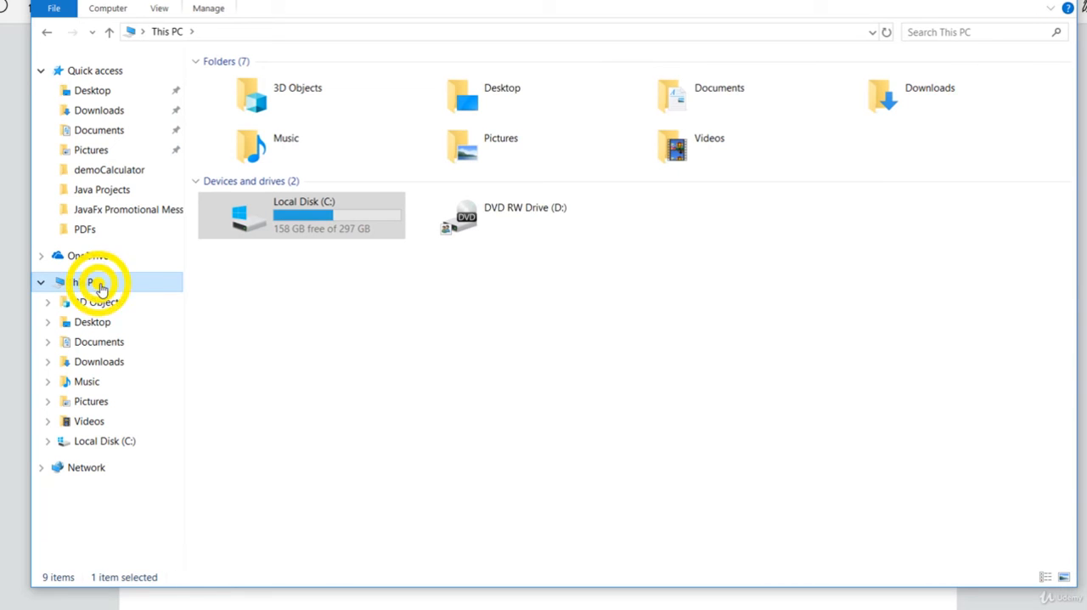
left_click(162, 508)
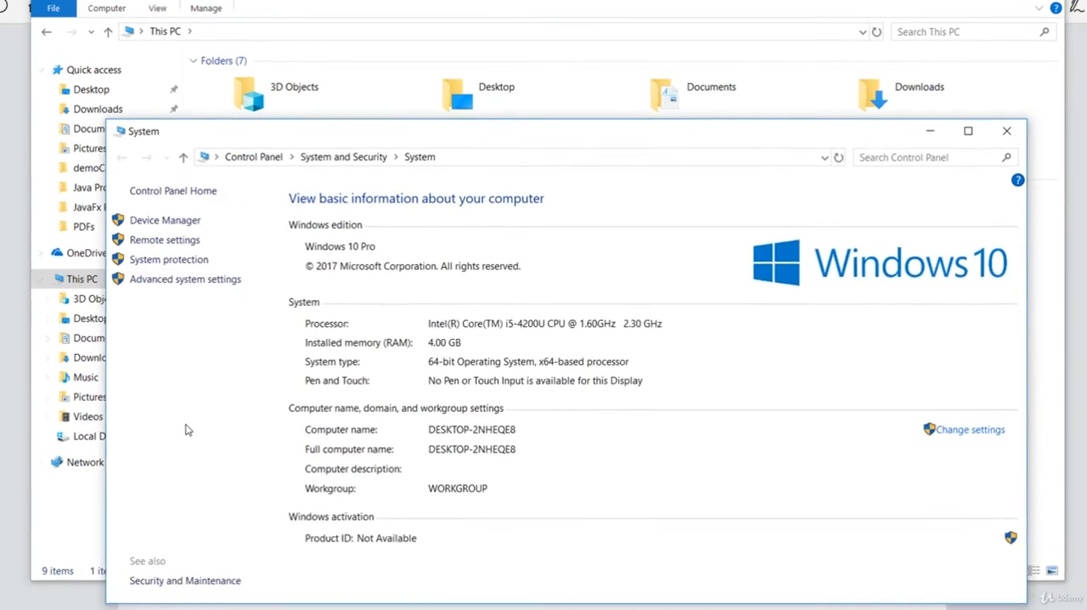
Open the environment variables from the advanced system settings
left_click_drag(500, 134, 458, 53)
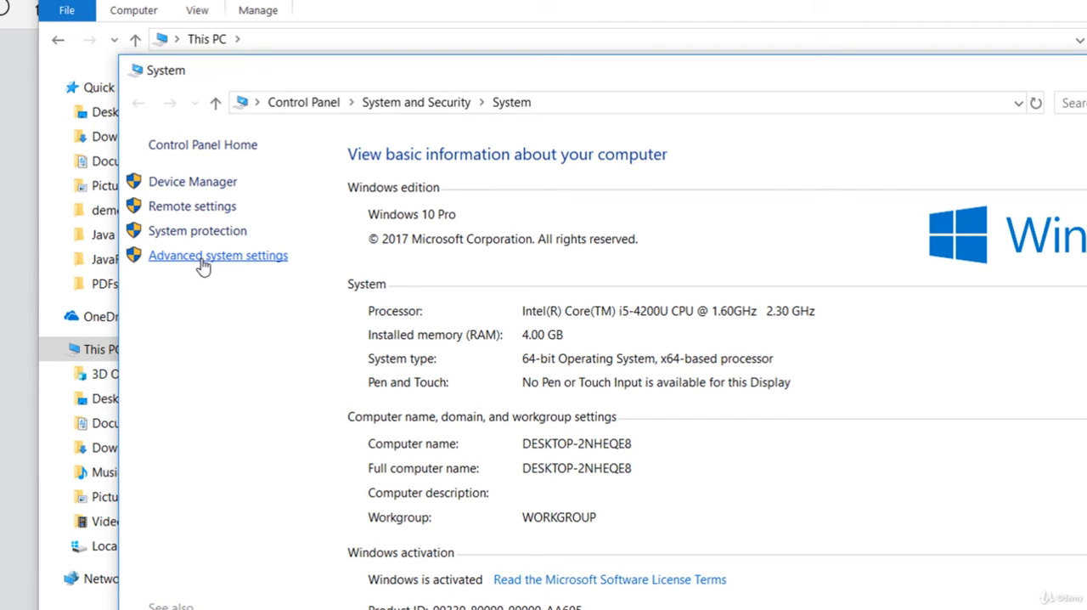
left_click(203, 266)
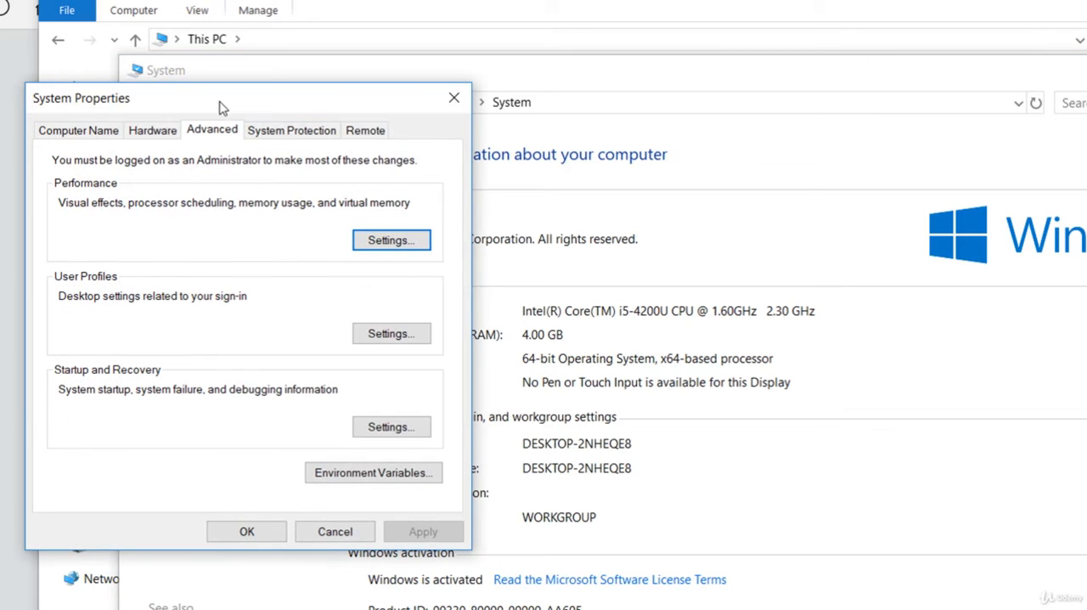
left_click_drag(209, 98, 620, 138)
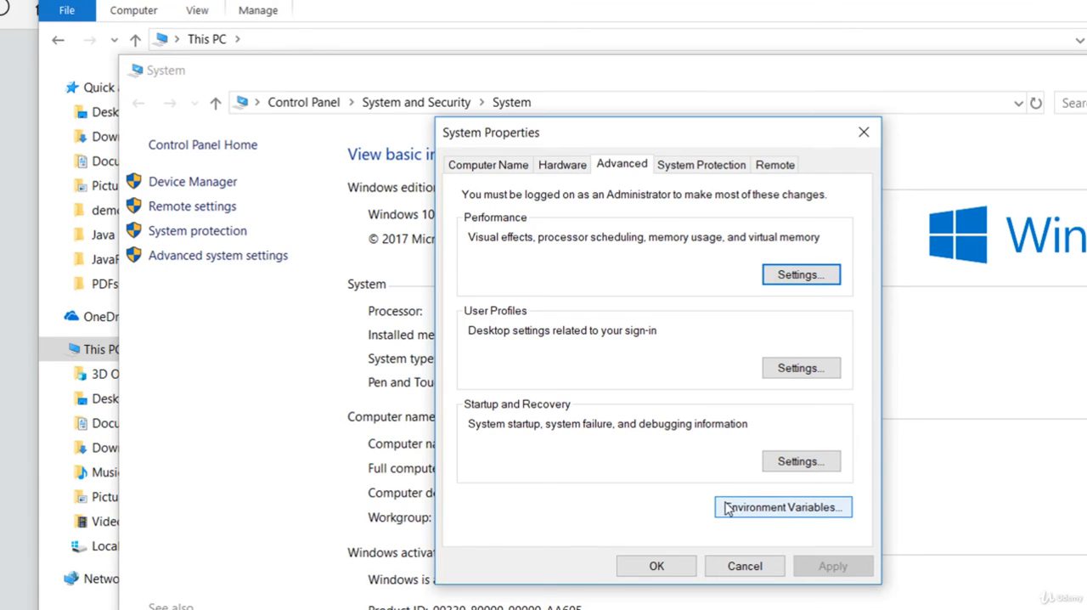
left_click(798, 510)
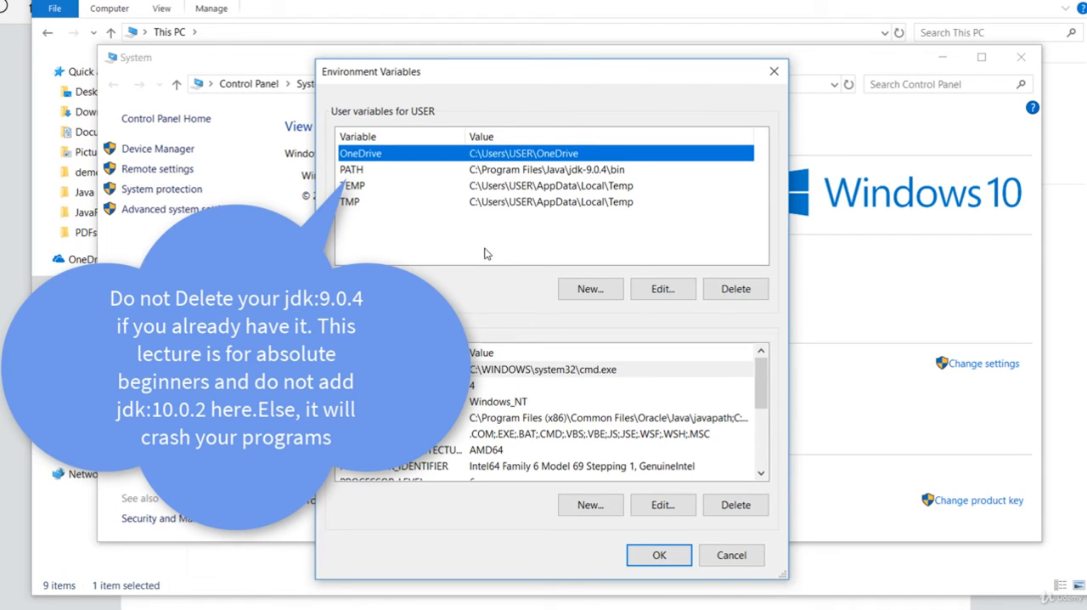
Delete the existing PATH user variable and create a new user variable PATH with the copied value C:\Program Files\Java\jdk-10.0.2\bin
left_click(513, 170)
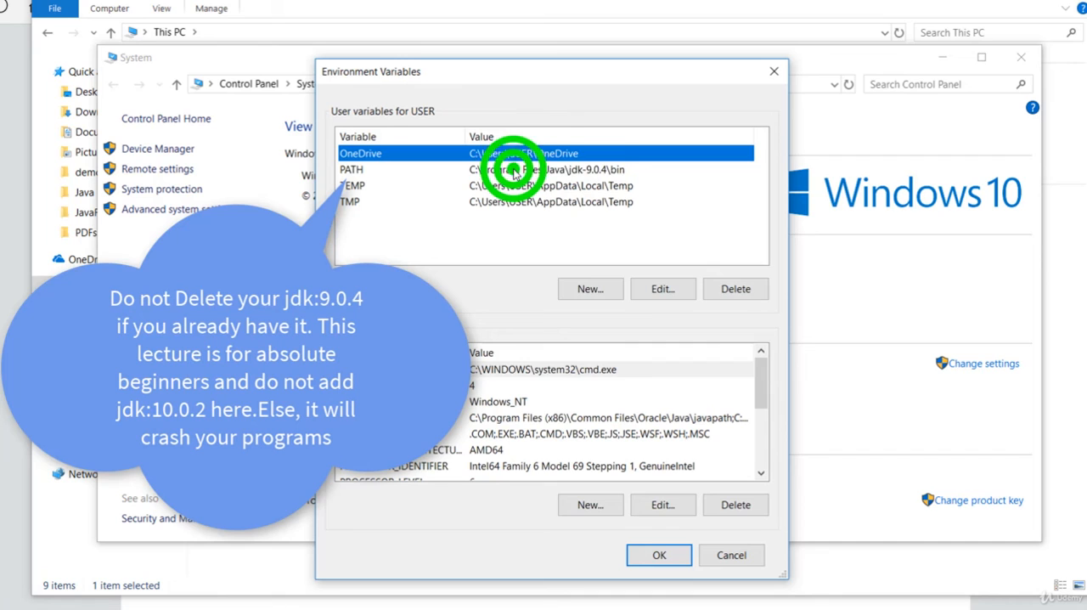
left_click(736, 288)
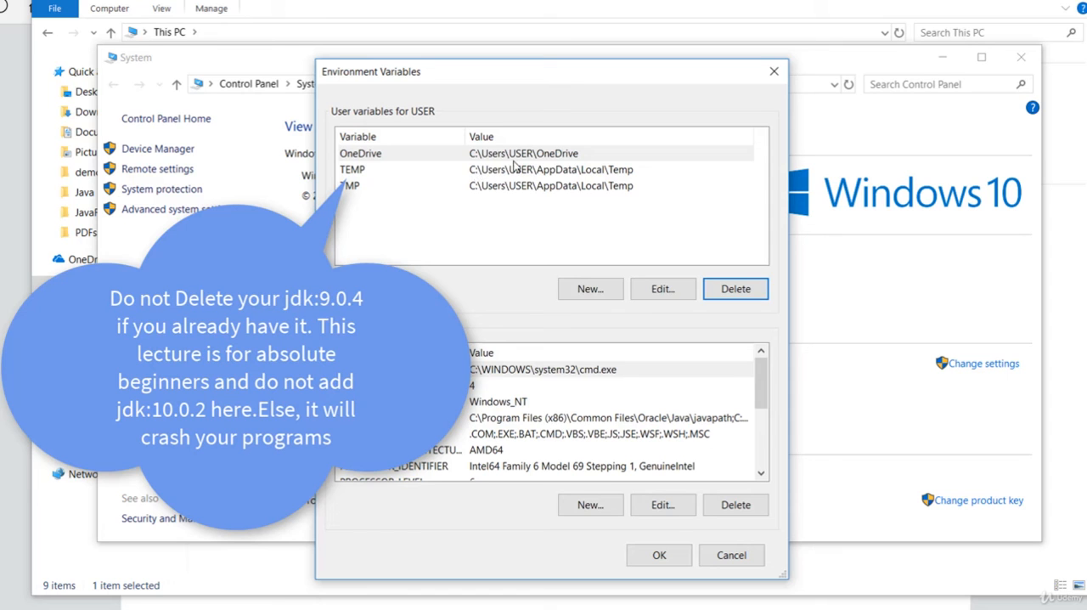
left_click(594, 290)
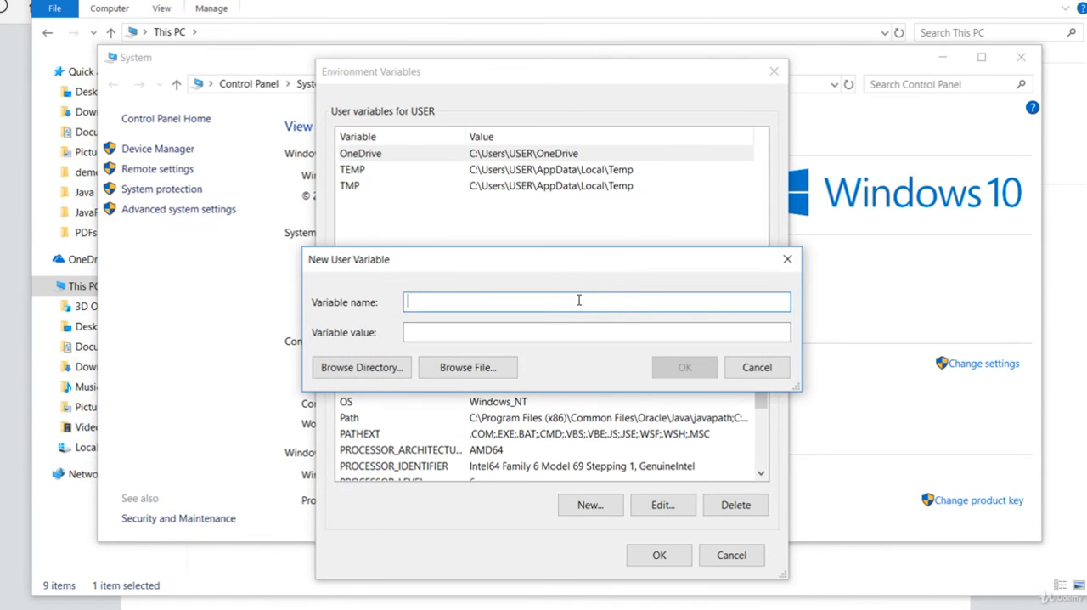
left_click(430, 335)
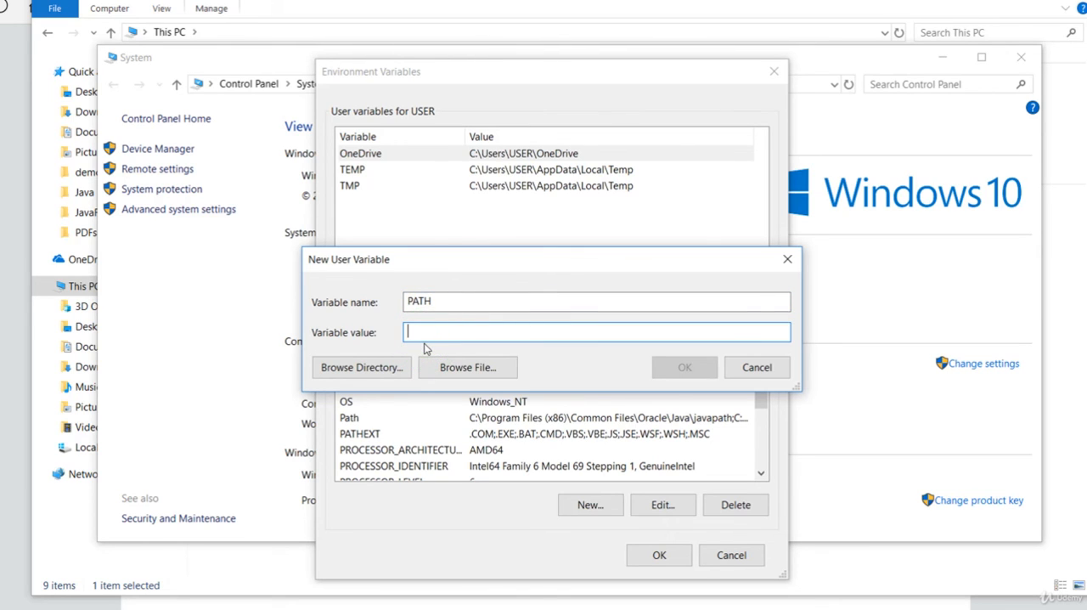
right_click(427, 333)
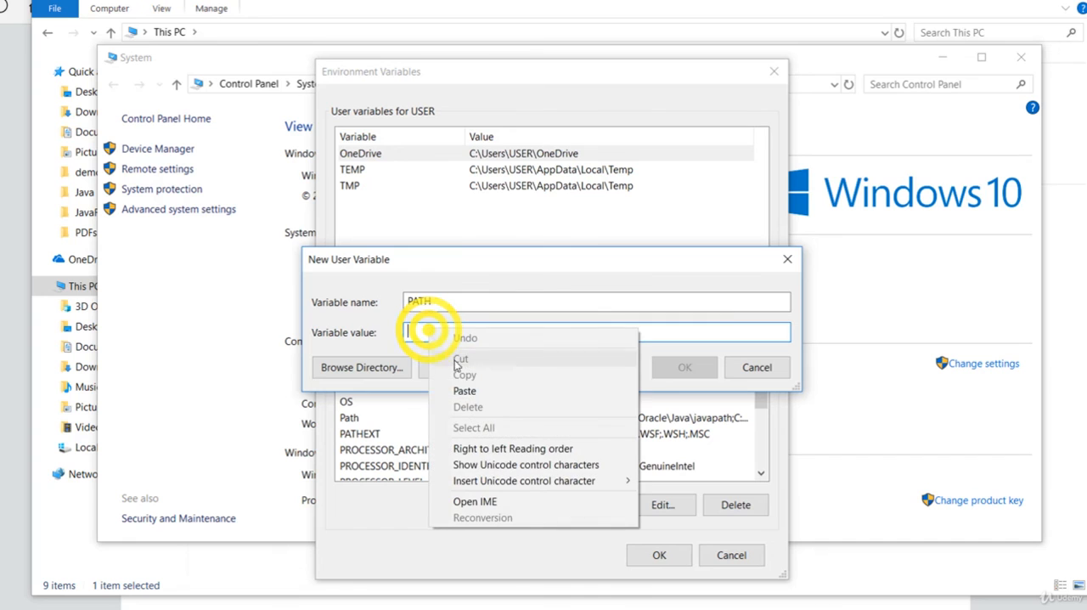
left_click(469, 390)
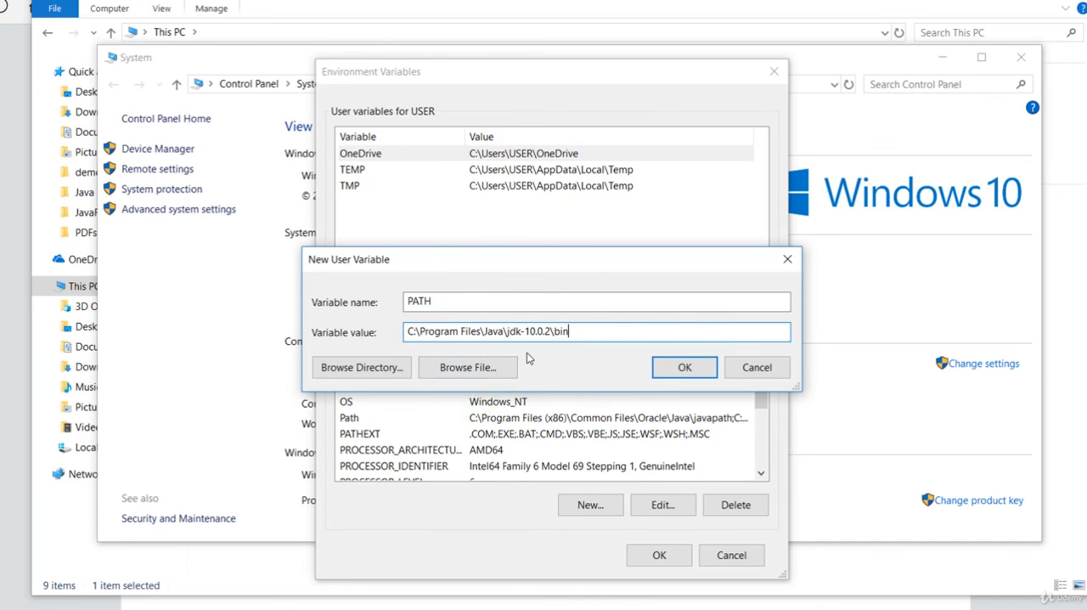
left_click(680, 367)
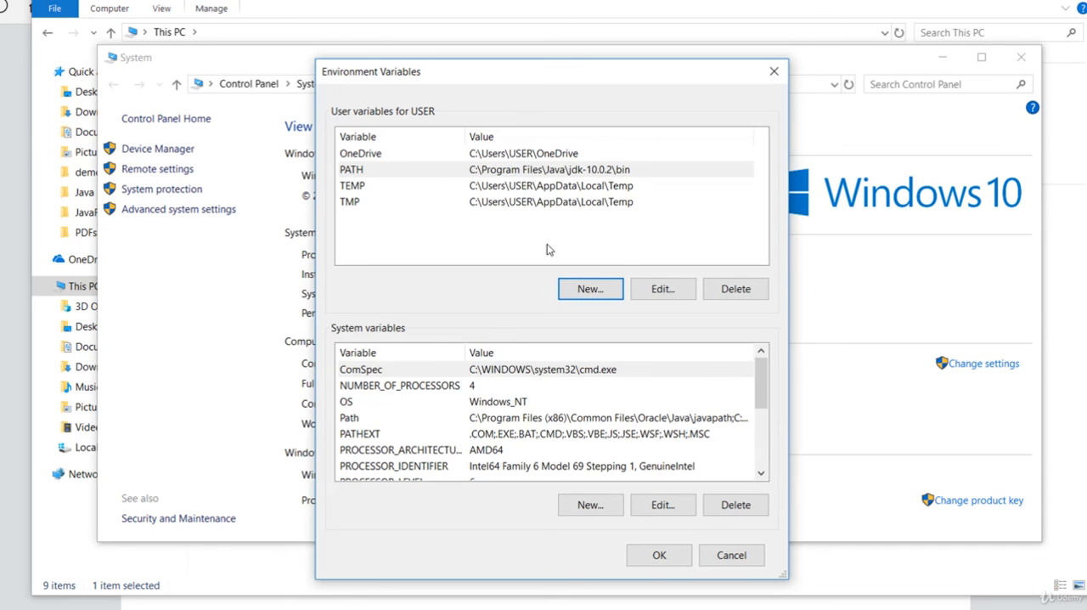
Accept the changes to the environment variables and system properties, and close the System window
left_click(675, 557)
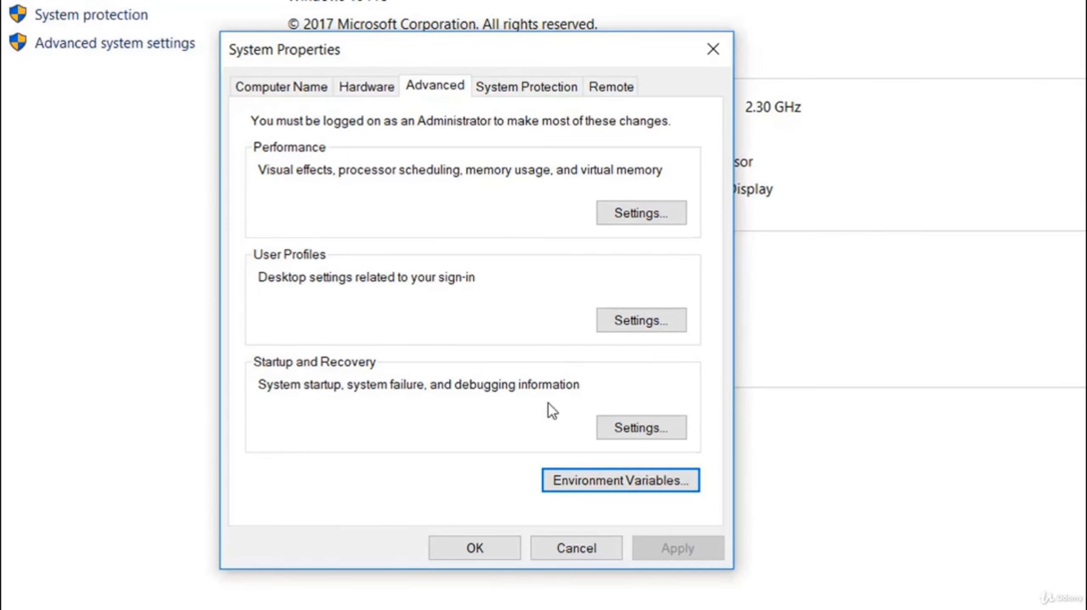
left_click(490, 548)
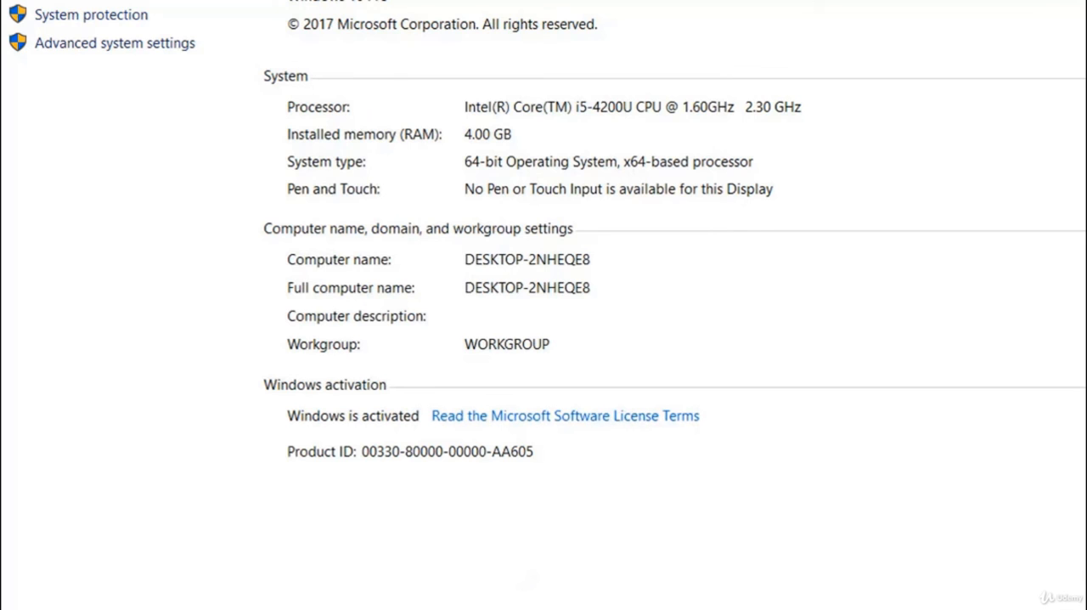
left_click(1053, 42)
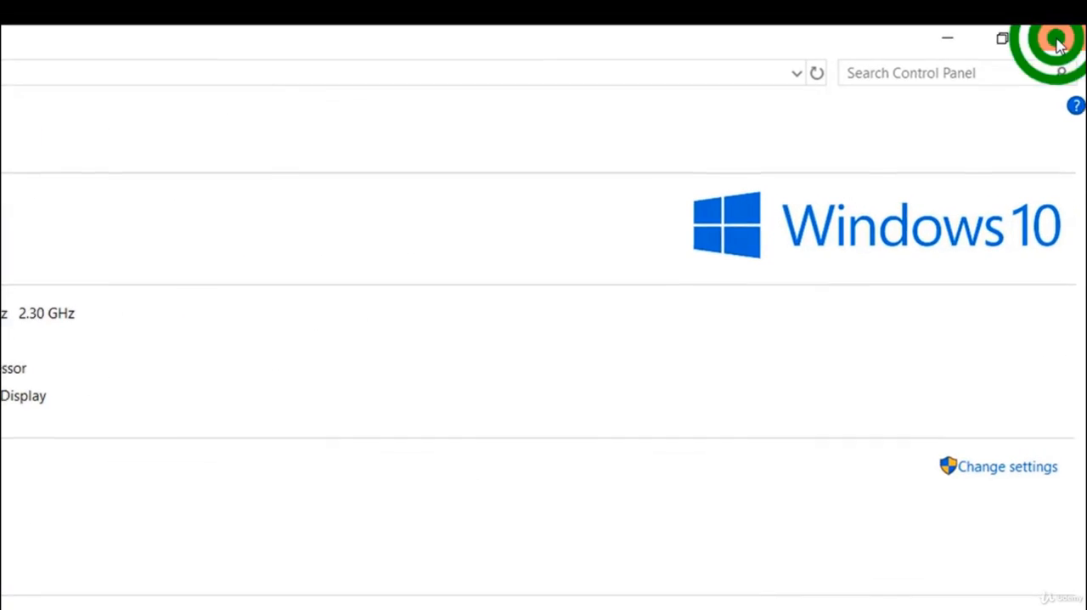